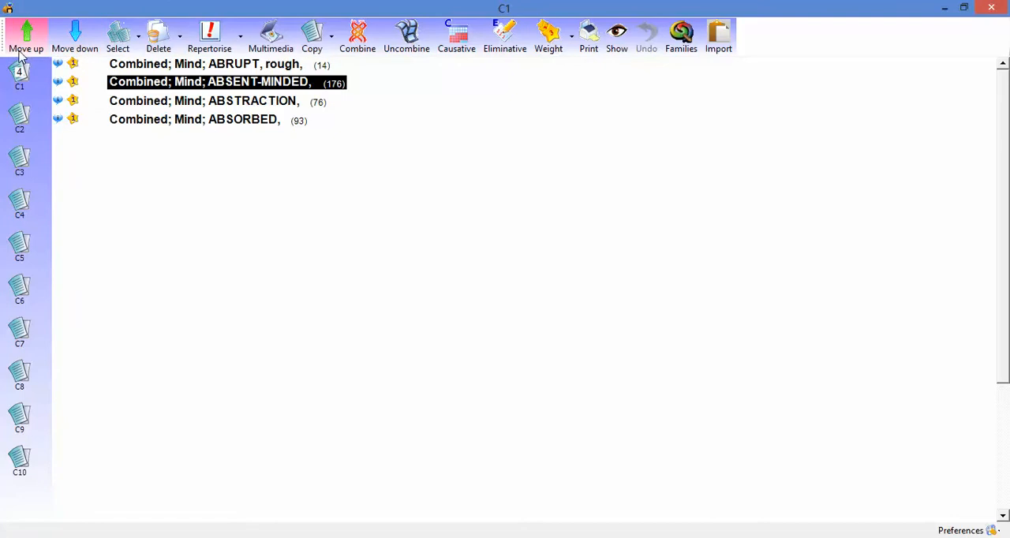
Step: Move the ABSENT-MINDED rubric to the end of the C1 list and clear the rubric selection
click(82, 51)
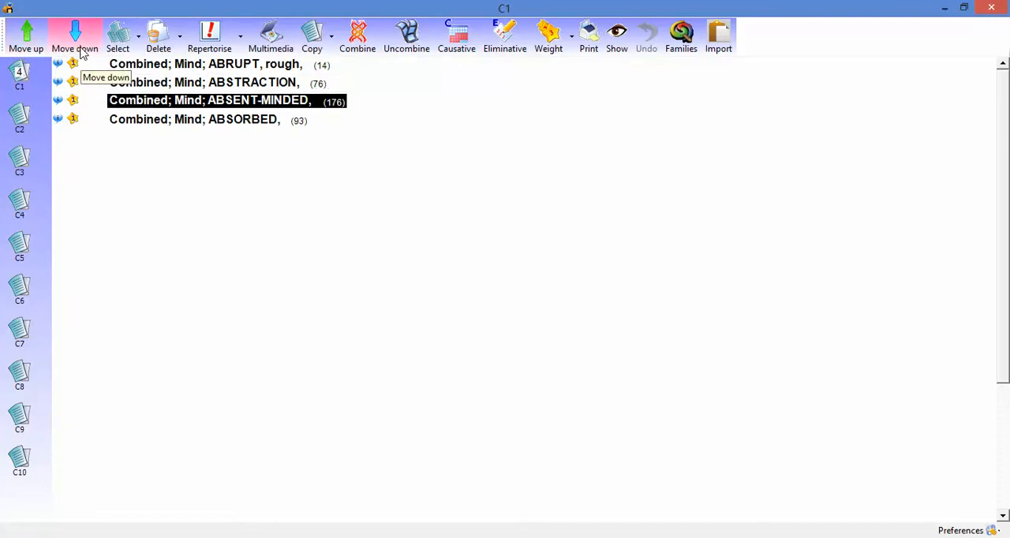
click(82, 52)
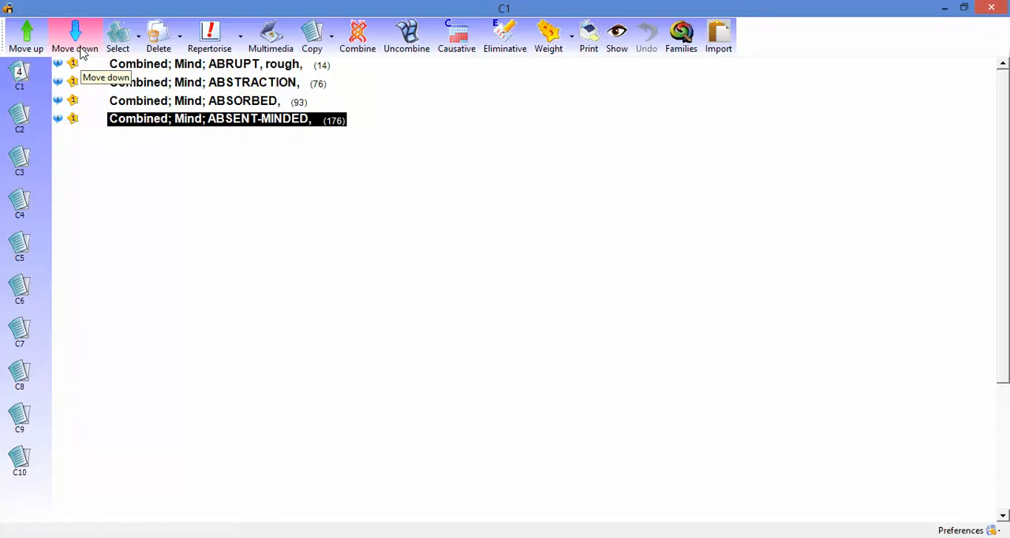
click(120, 50)
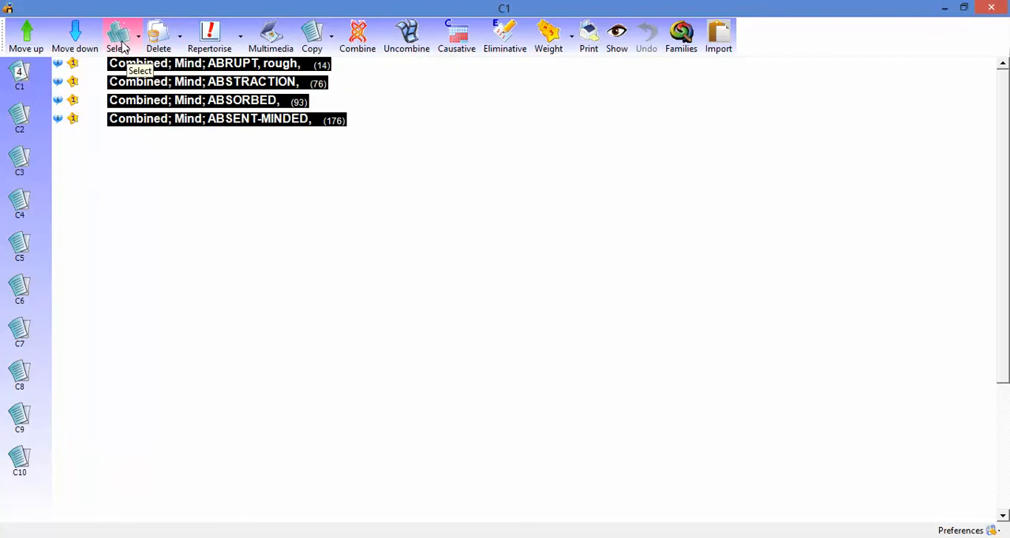
click(122, 48)
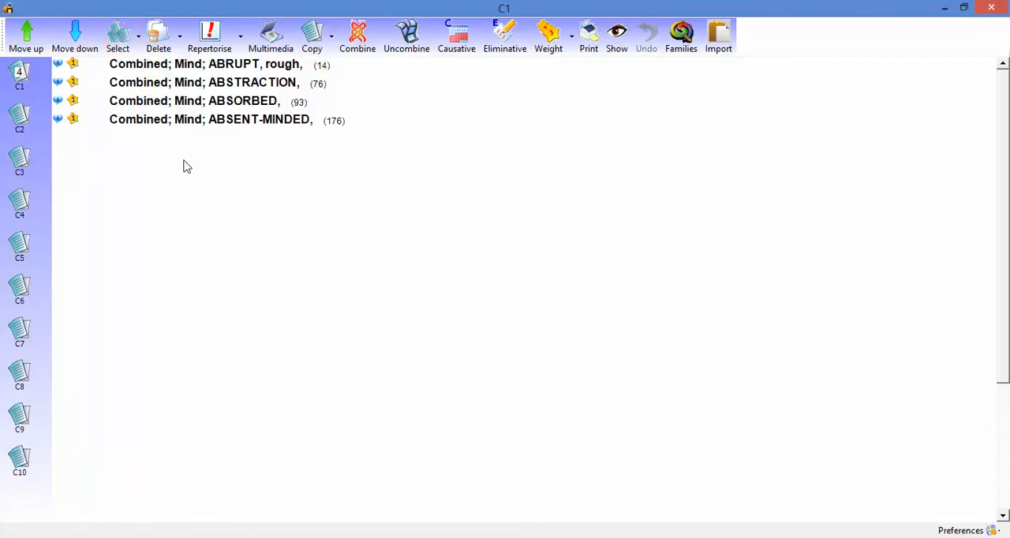
Step: Empty clipboard C1 by deleting the ABSENT-MINDED rubric and all the remaining rubrics, and close the clipboard window
click(212, 128)
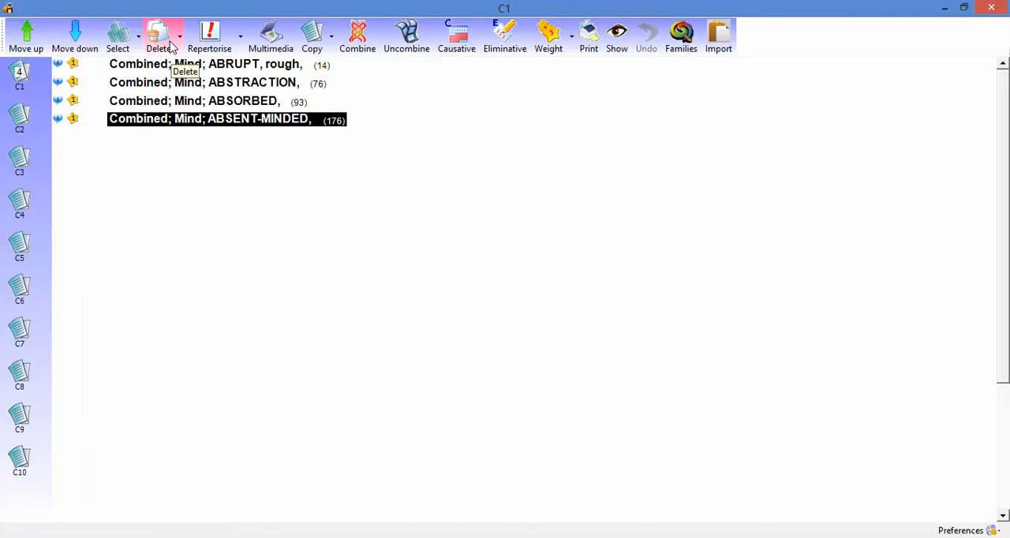
click(173, 48)
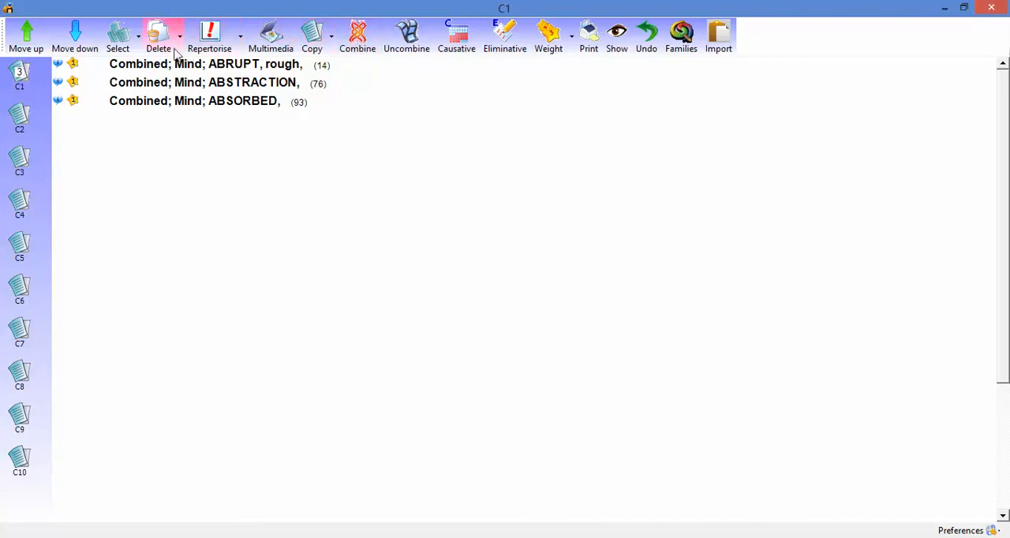
click(126, 52)
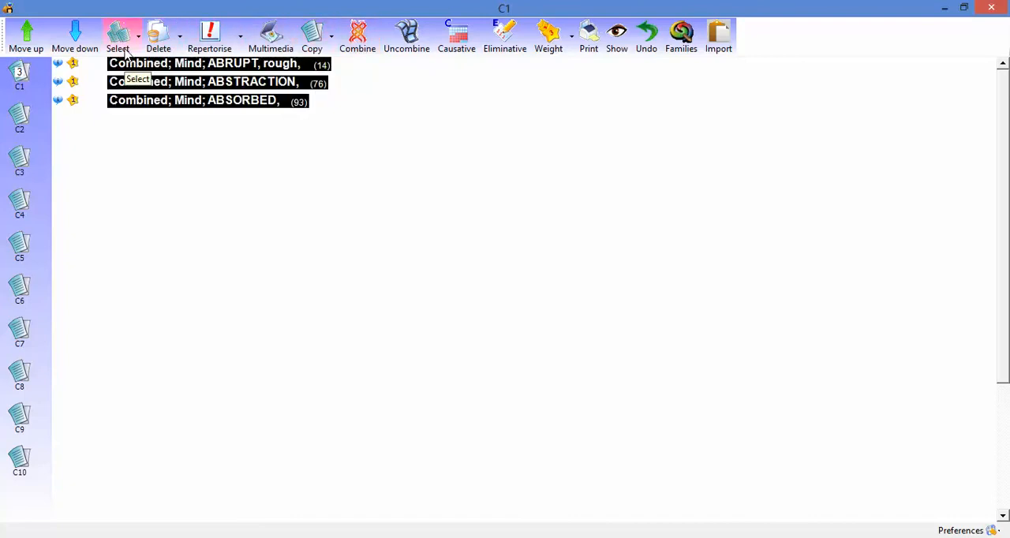
click(164, 49)
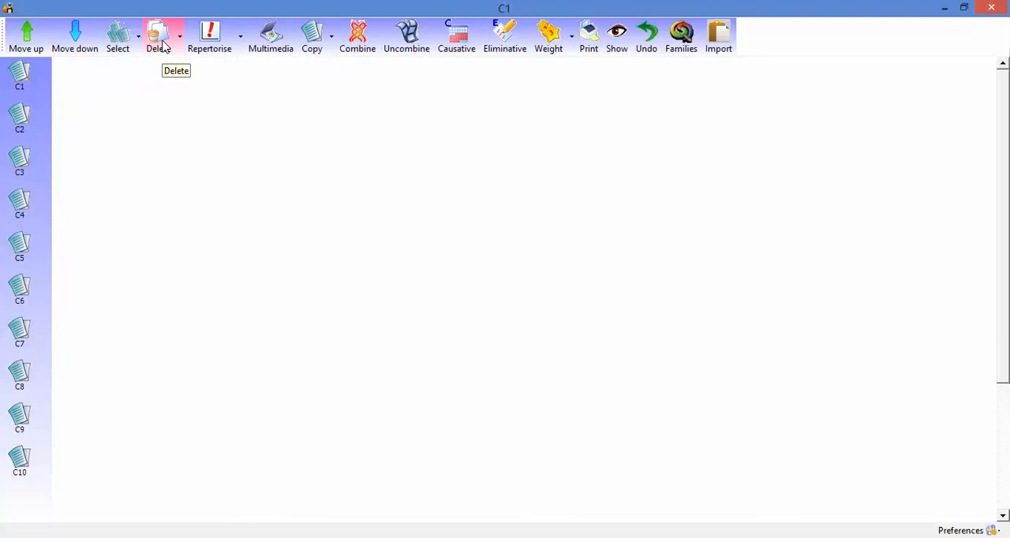
click(993, 12)
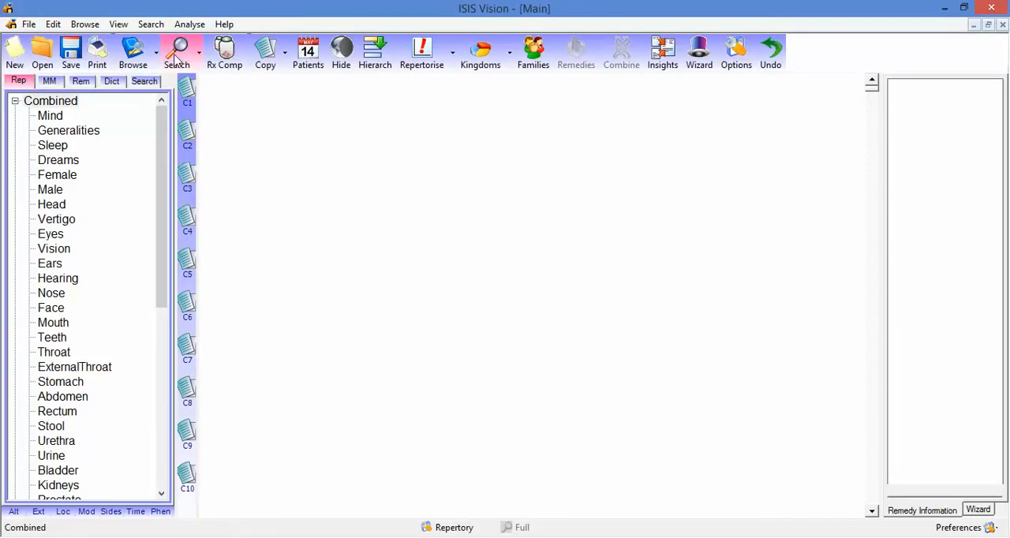
Step: Search the repertories for the keywords "Mind shy", treating the first word as a chapter
click(177, 61)
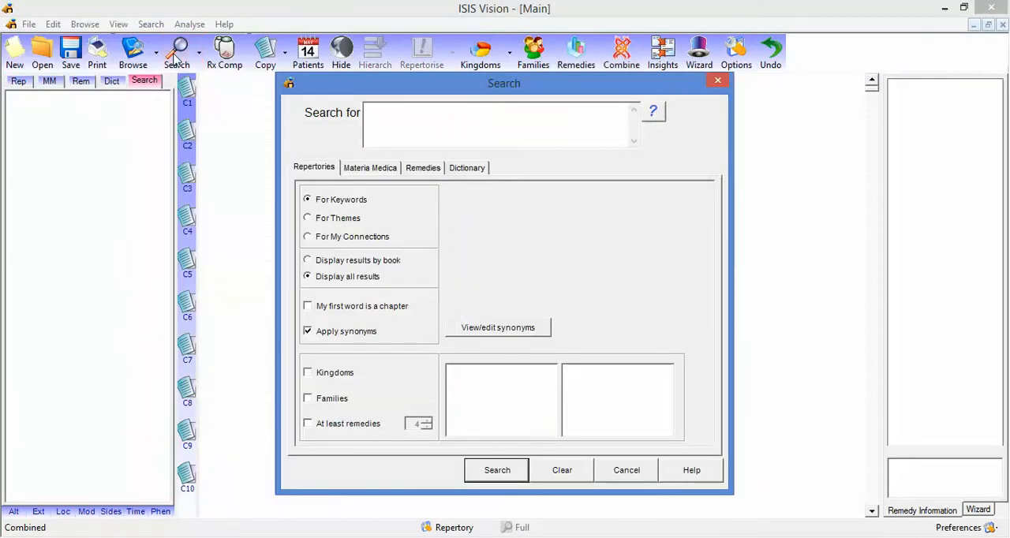
click(309, 307)
click(397, 117)
text(Mind)
text(shy)
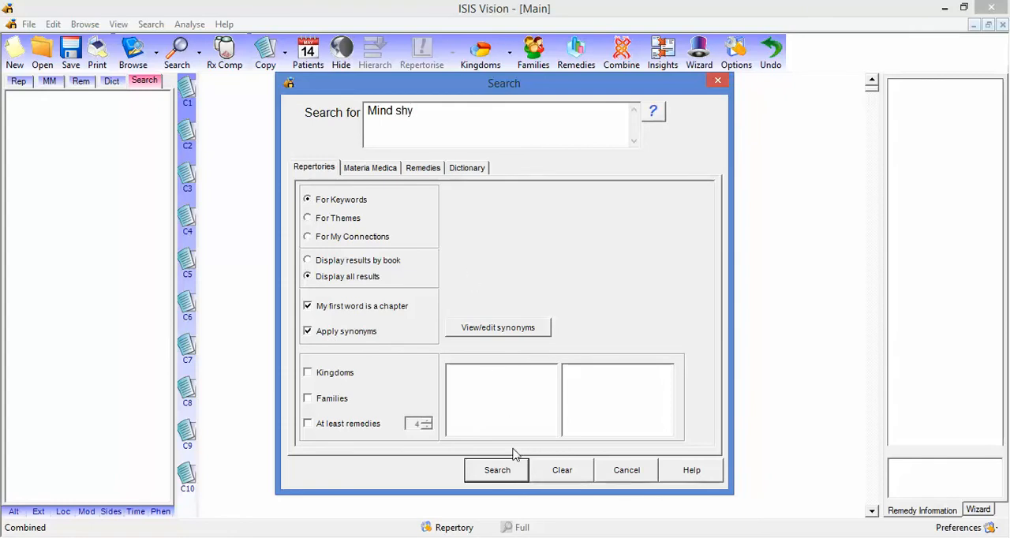
click(515, 472)
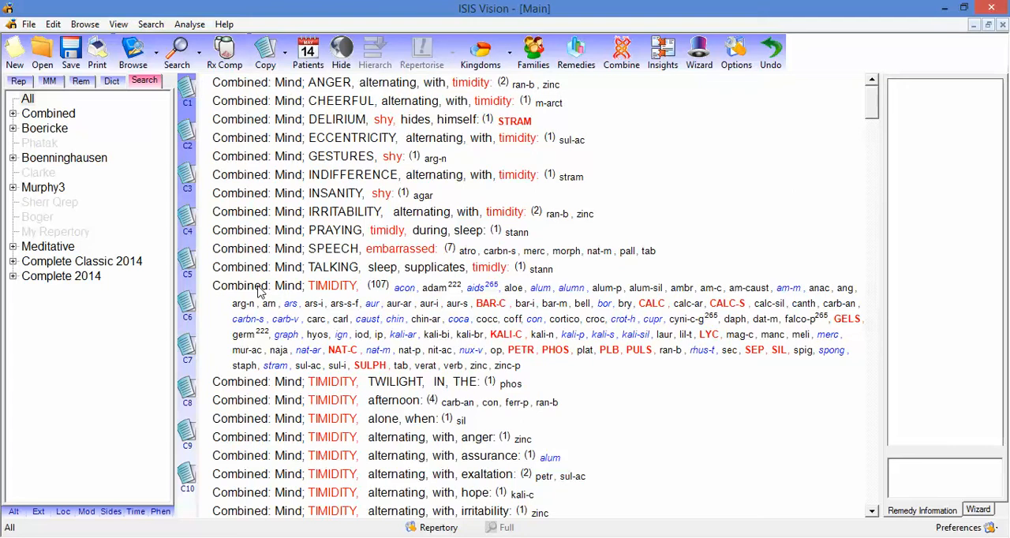
Step: Add the rubrics Combined TIMIDITY, Boenninghausen EMBARRASSED and Murphy3 "BASHFUL, behavior, awkward, and" to clipboard C1
click(260, 291)
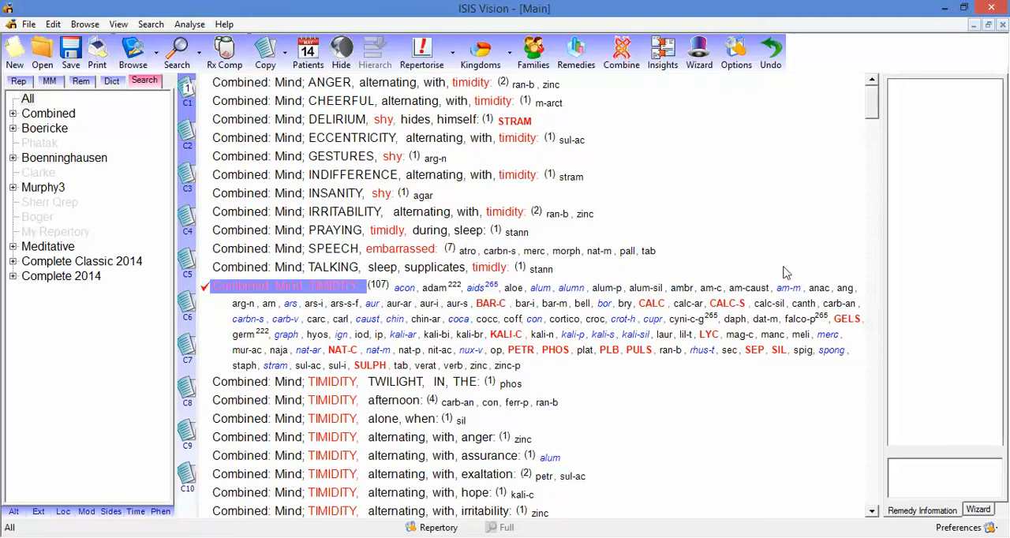
drag(873, 118, 881, 158)
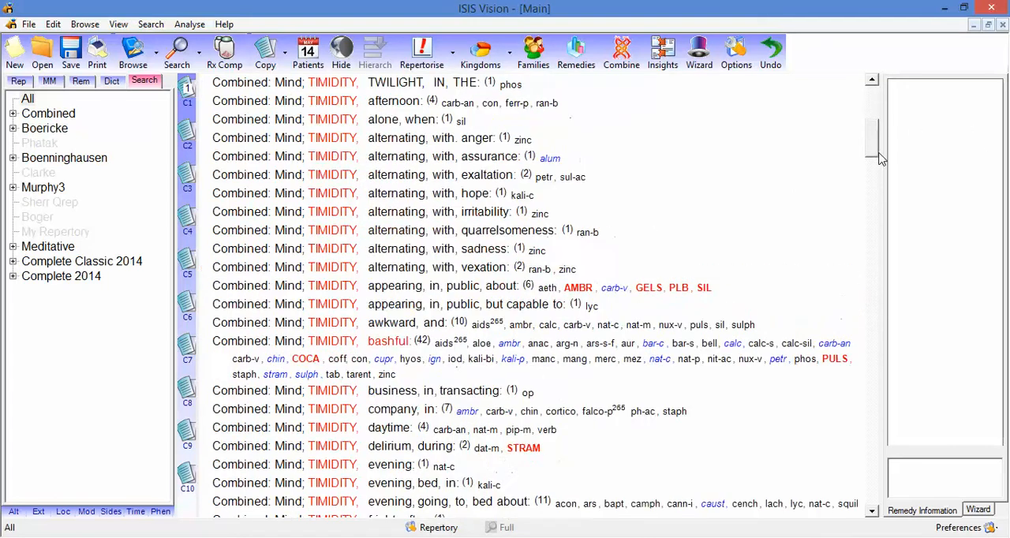
scroll(880, 154, down, 4)
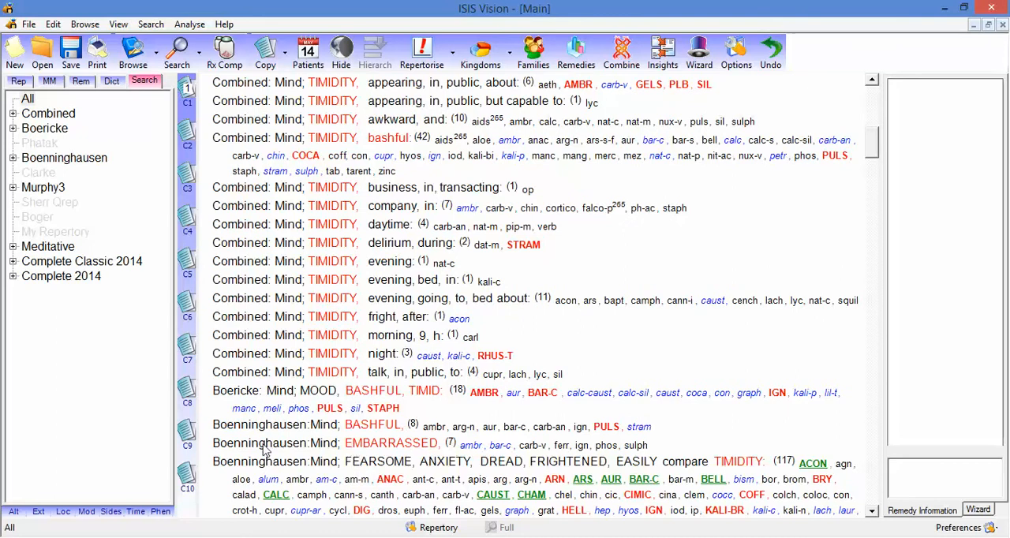
double_click(239, 447)
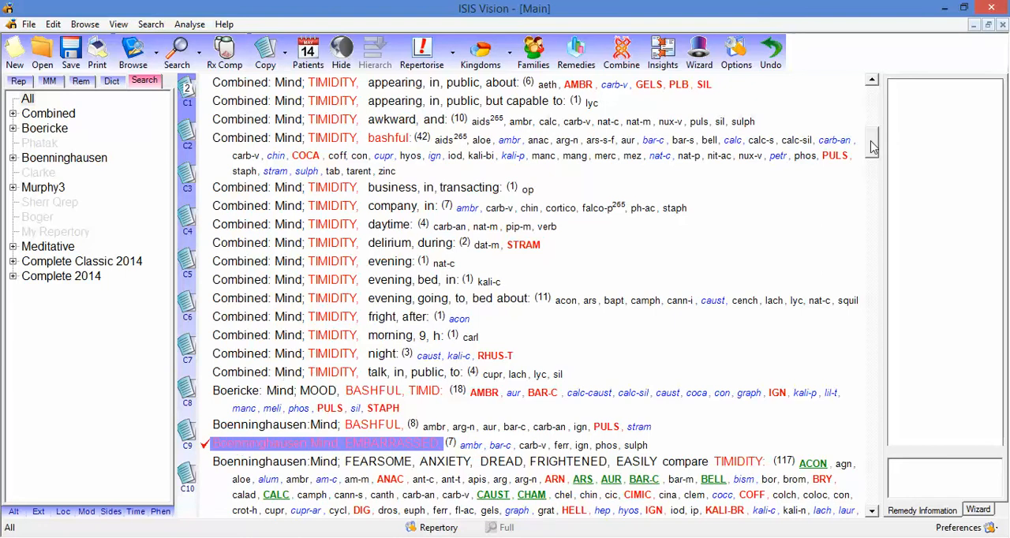
drag(874, 148, 880, 188)
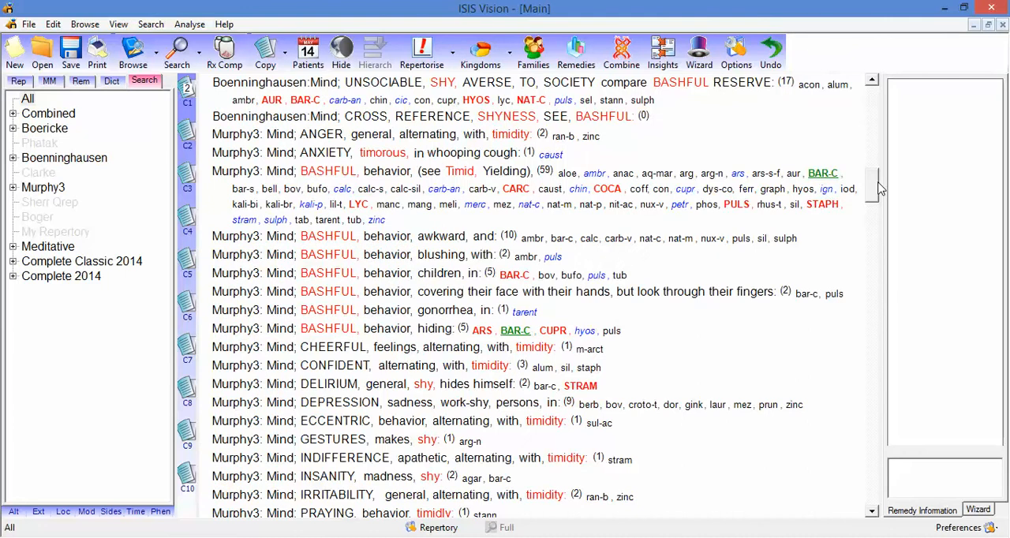
double_click(337, 239)
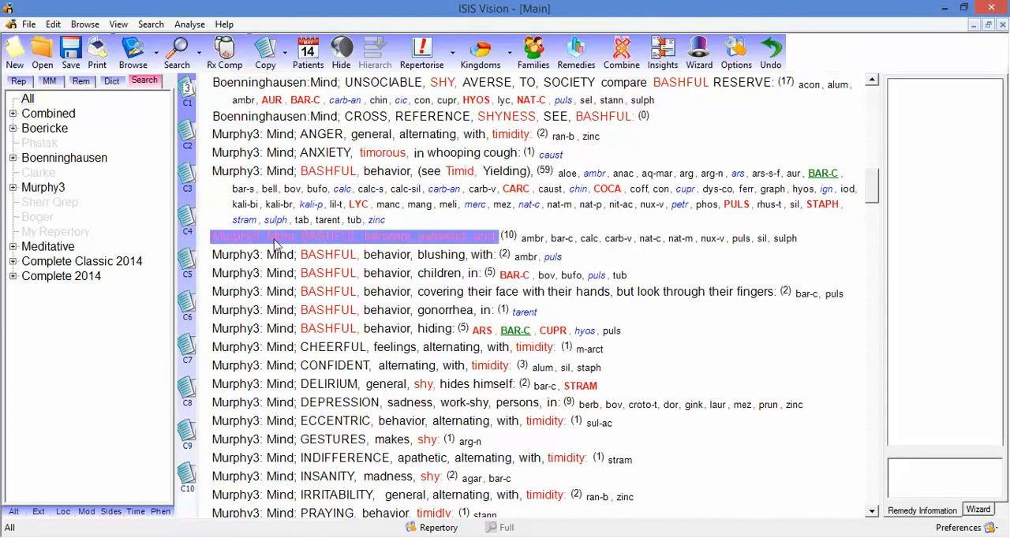
Step: Combine all three rubrics on clipboard C1 into one combination rubric, including all remedies at their highest grade
click(190, 92)
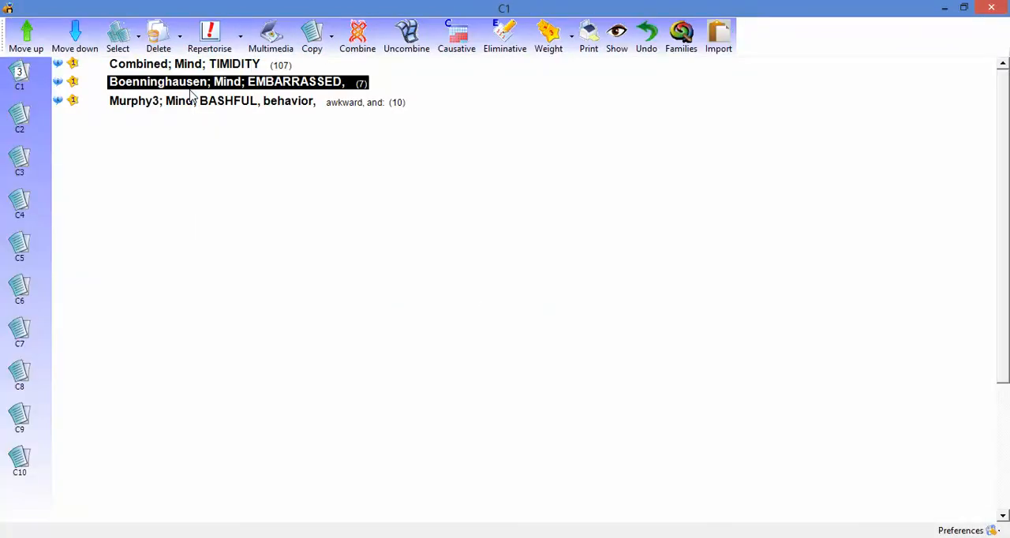
click(127, 47)
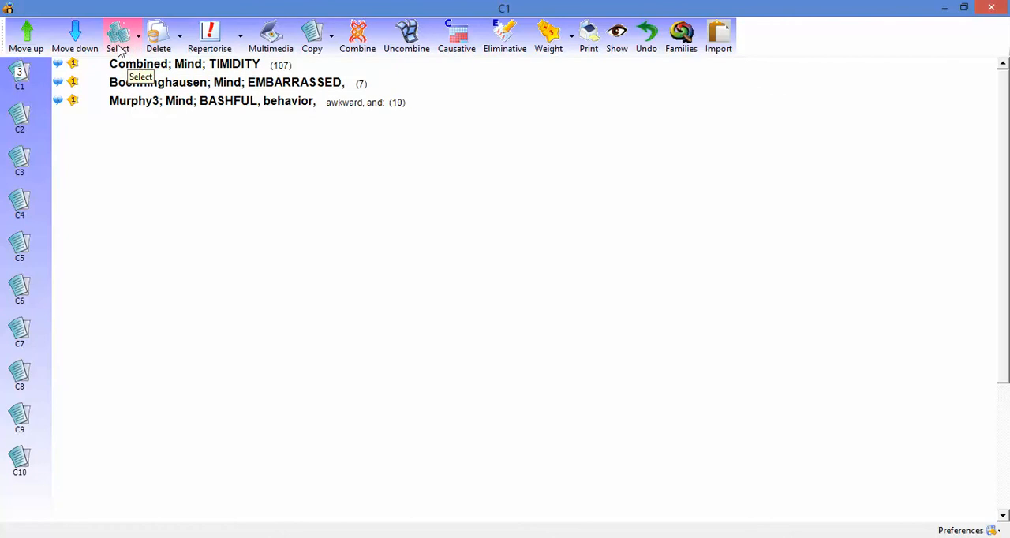
click(123, 49)
click(120, 50)
click(119, 51)
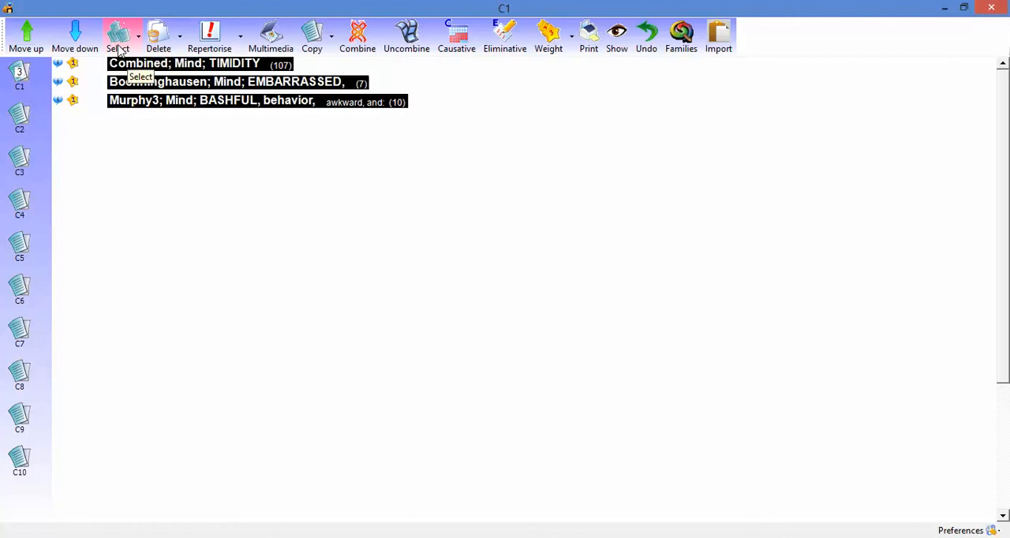
click(366, 52)
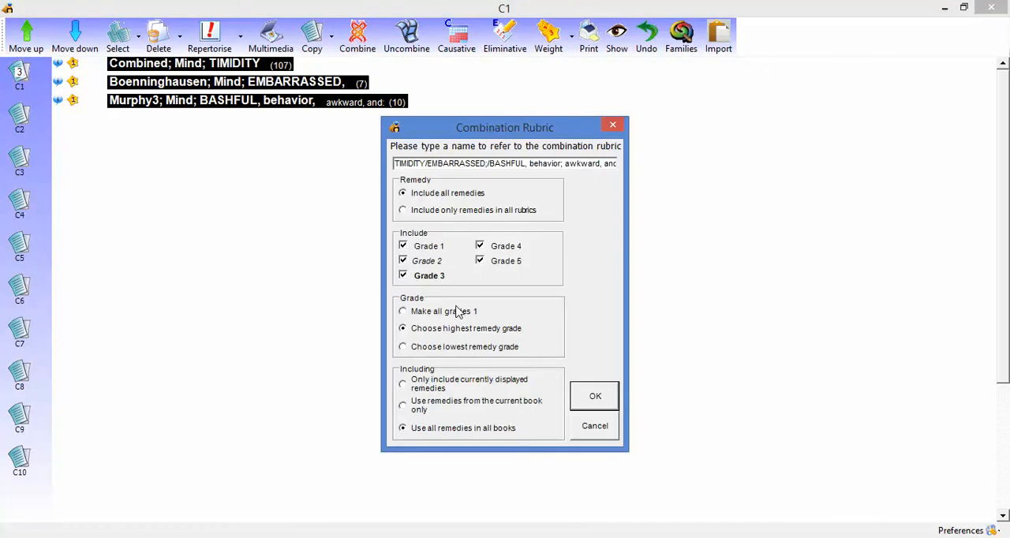
click(596, 397)
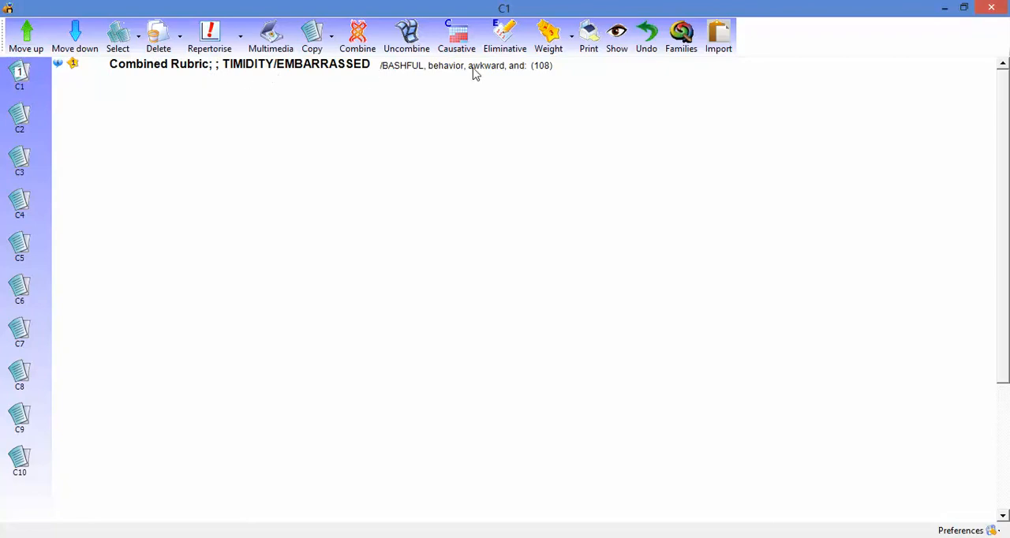
right_click(522, 72)
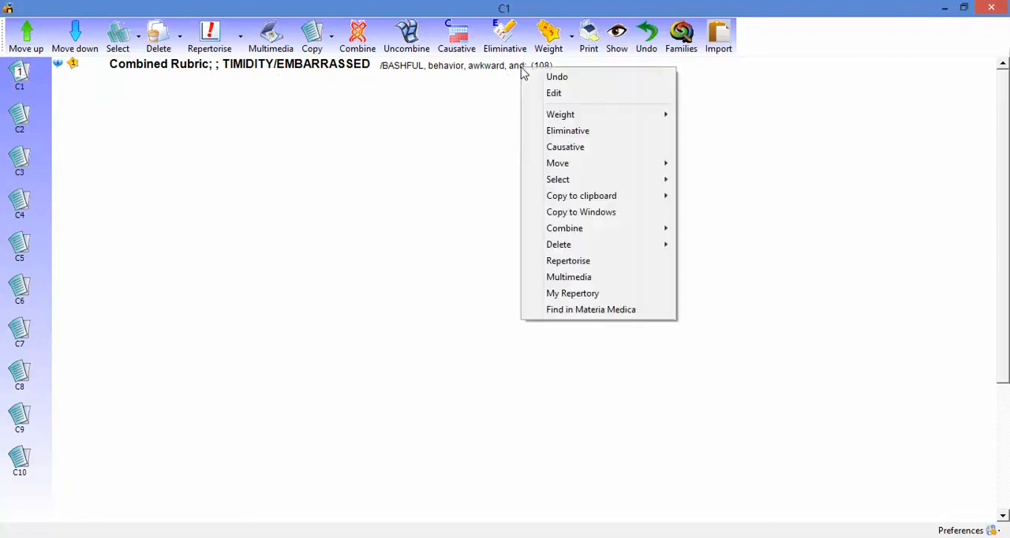
click(574, 297)
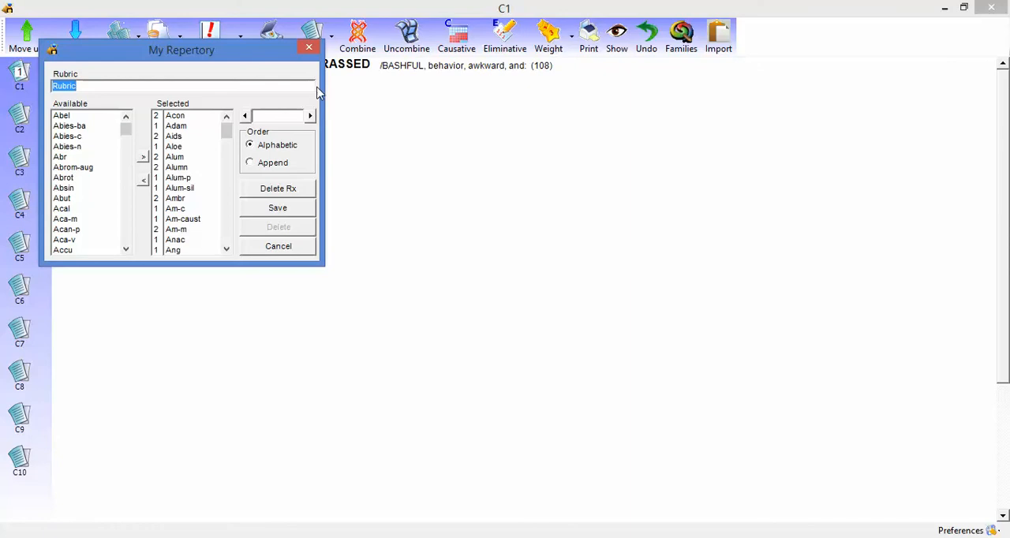
click(310, 49)
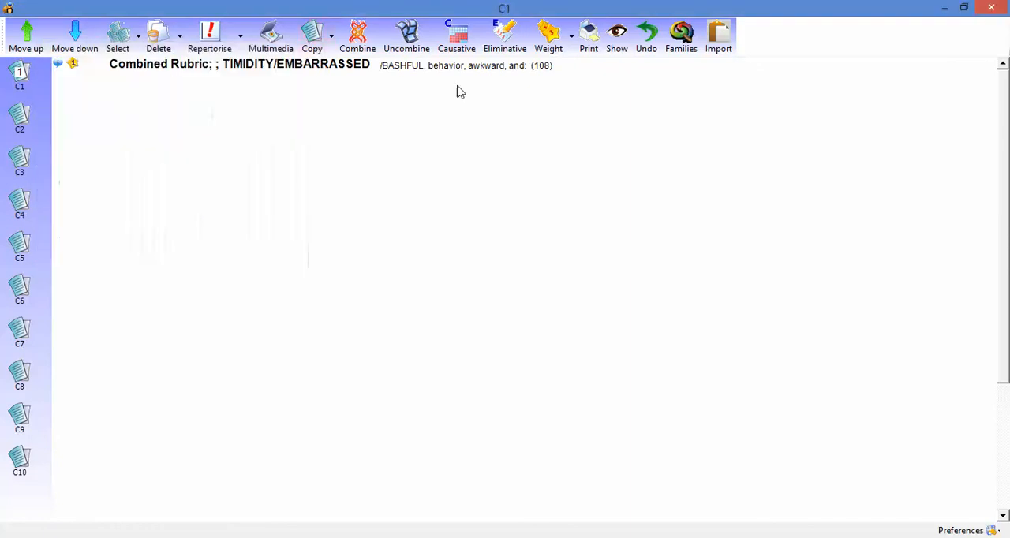
Step: Save the combined rubric to My Repertory under the name "Timid" and close the clipboard window
right_click(521, 70)
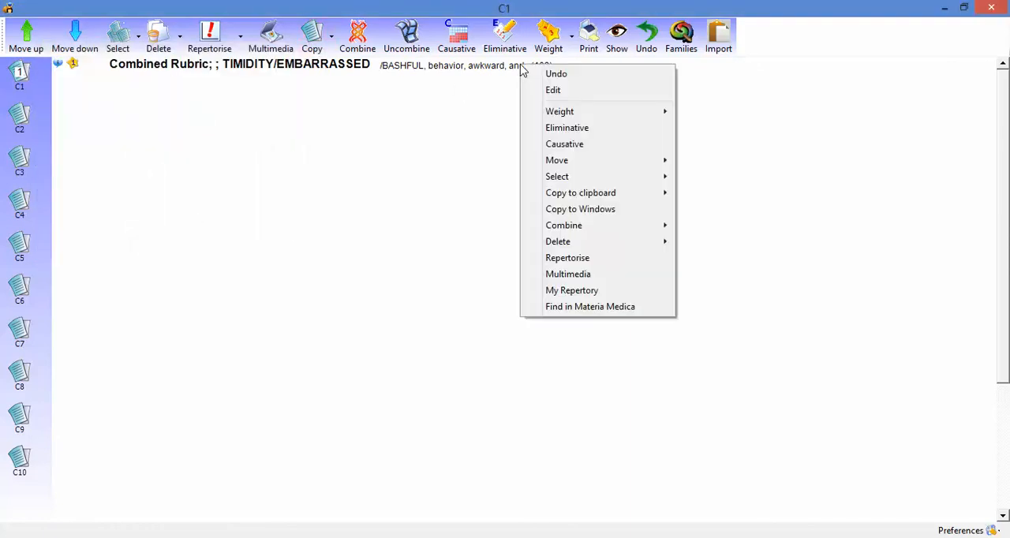
click(570, 291)
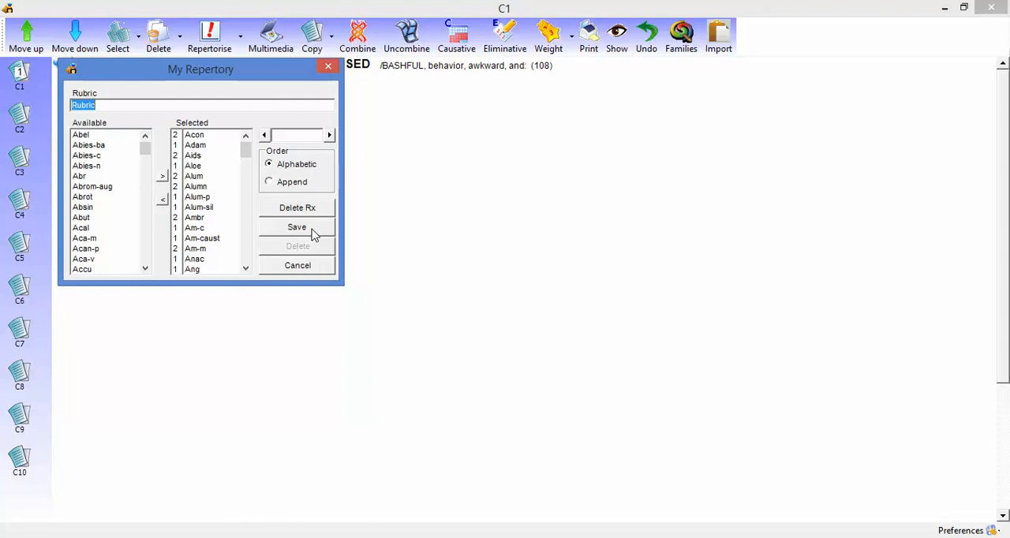
text(Timid)
click(297, 227)
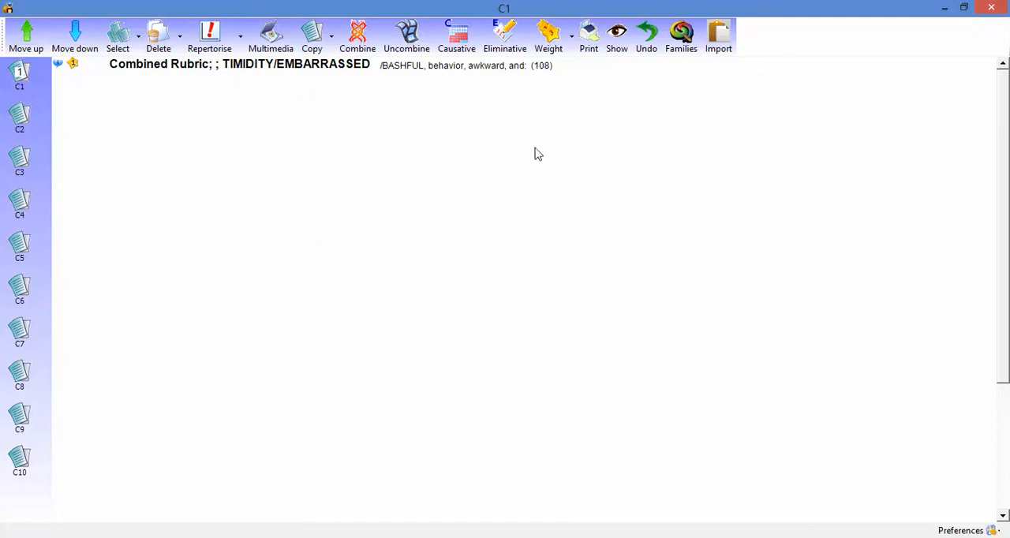
click(991, 8)
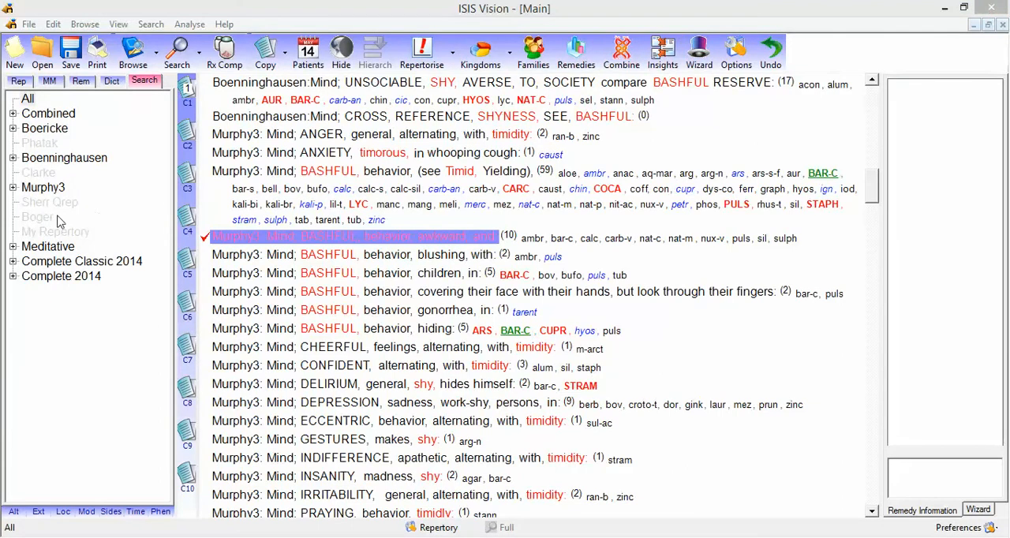
Step: Display the Additions chapter of My Repertory to view the saved rubrics
click(19, 83)
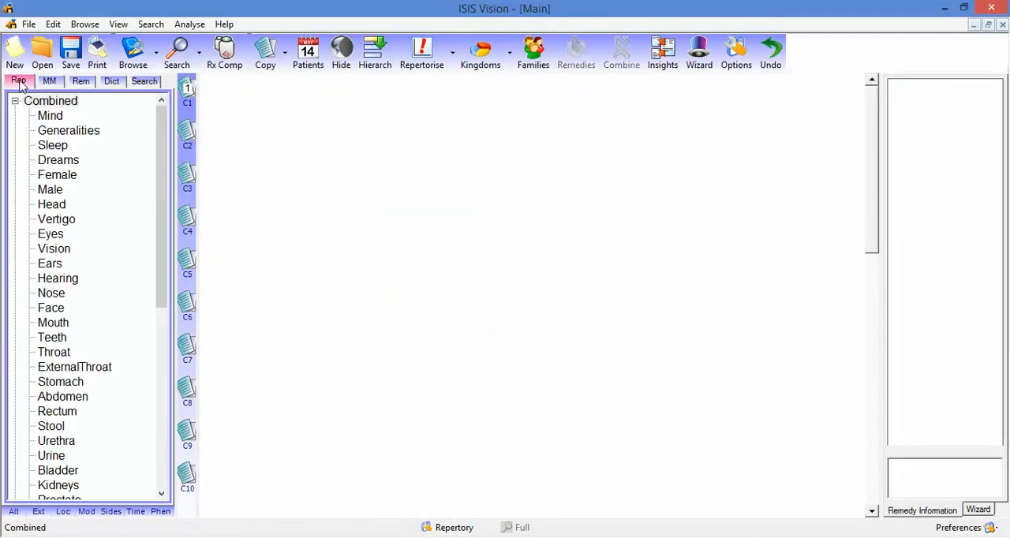
click(14, 101)
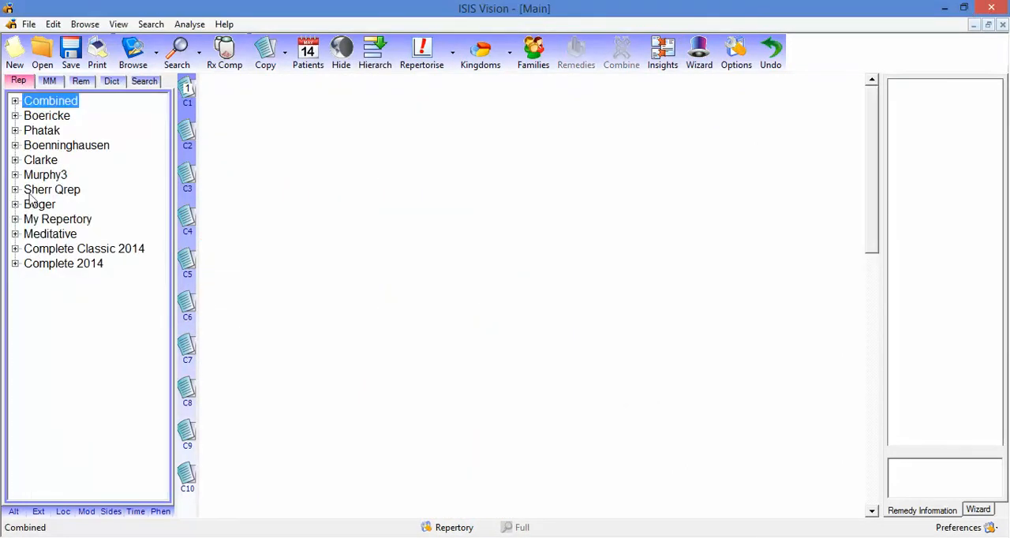
click(15, 219)
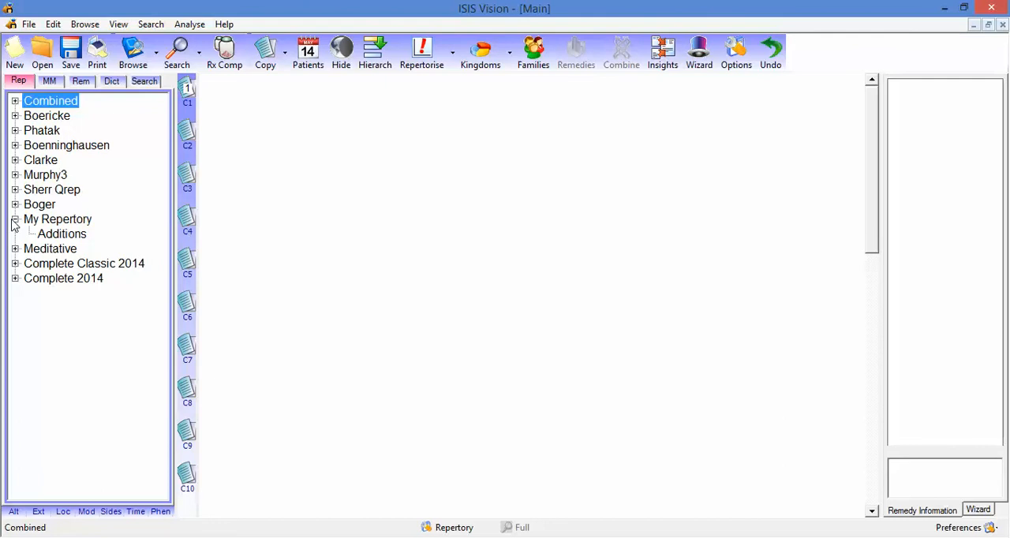
click(57, 234)
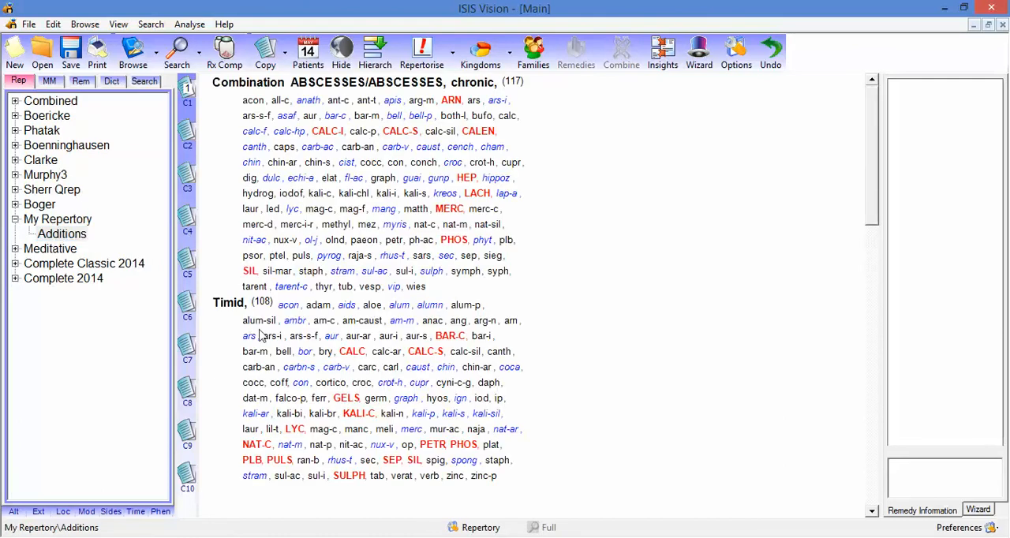